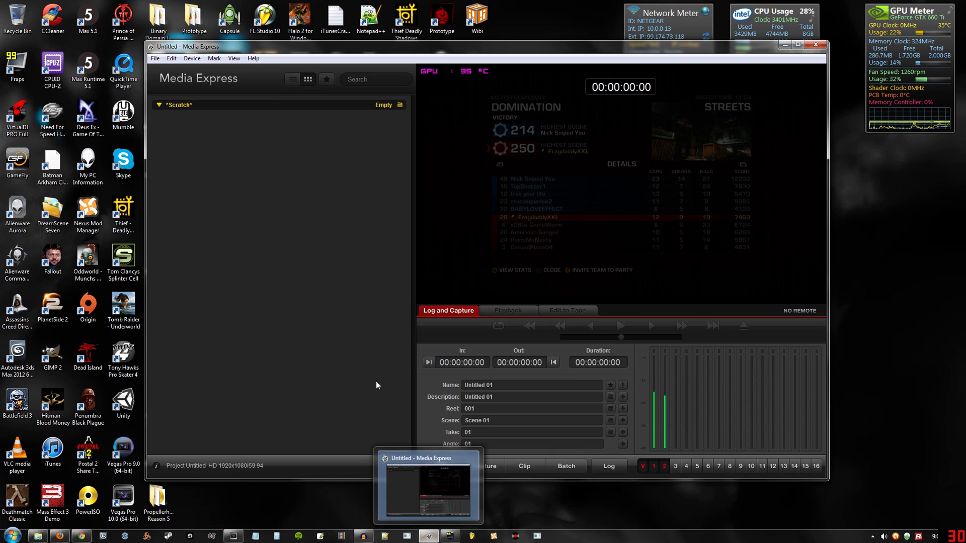
- Bring the Blackmagic Media Express capture window to the front
{"action": "left_click", "coordinate": [171, 58]}
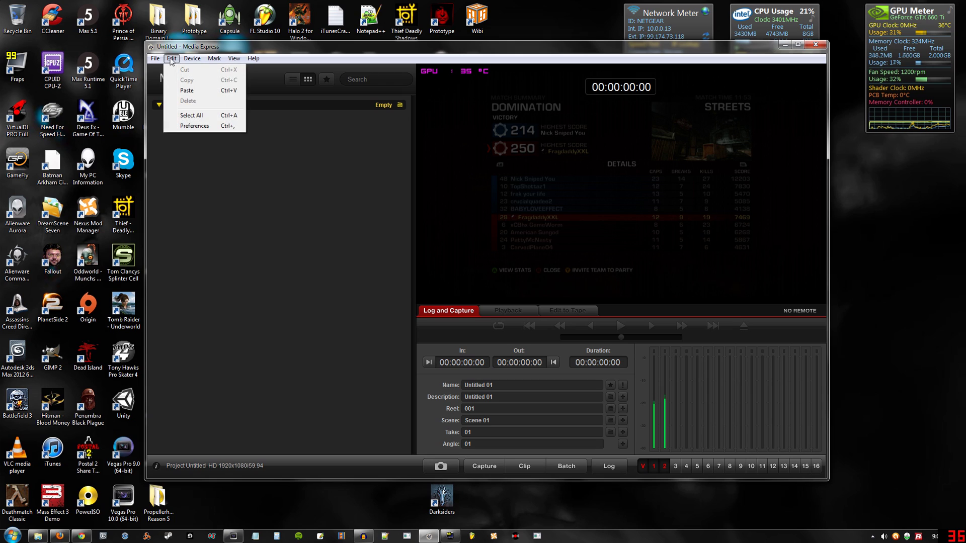
{"action": "left_click", "coordinate": [194, 125]}
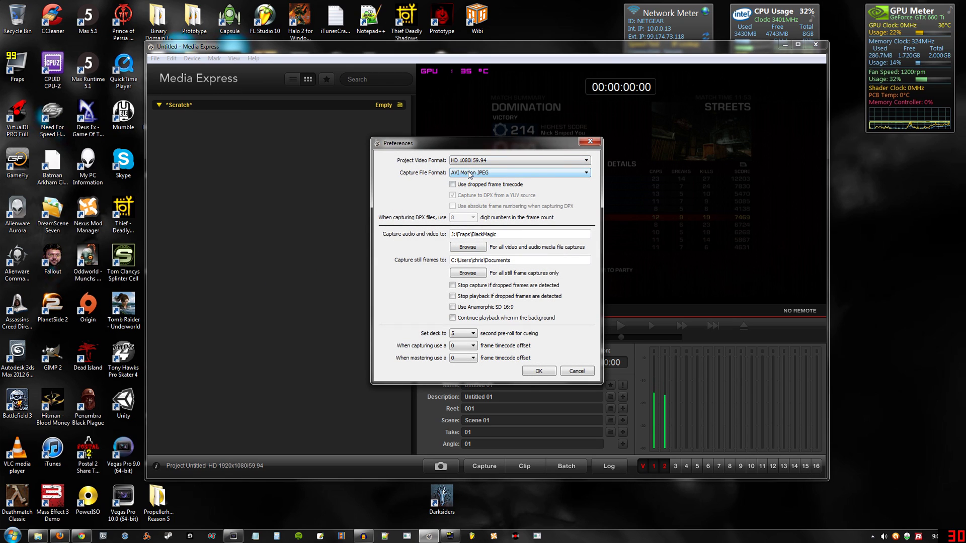
{"action": "left_click", "coordinate": [480, 161]}
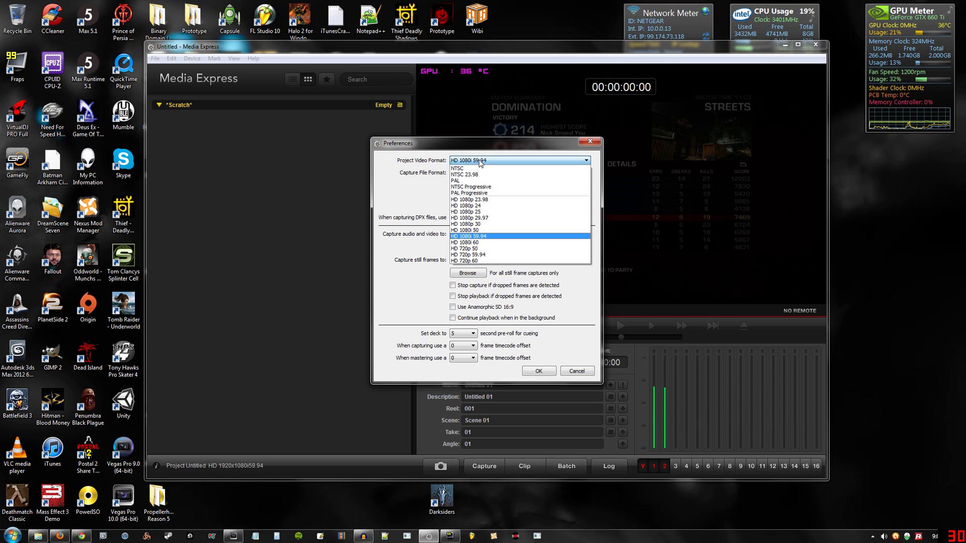
{"action": "left_click", "coordinate": [480, 162]}
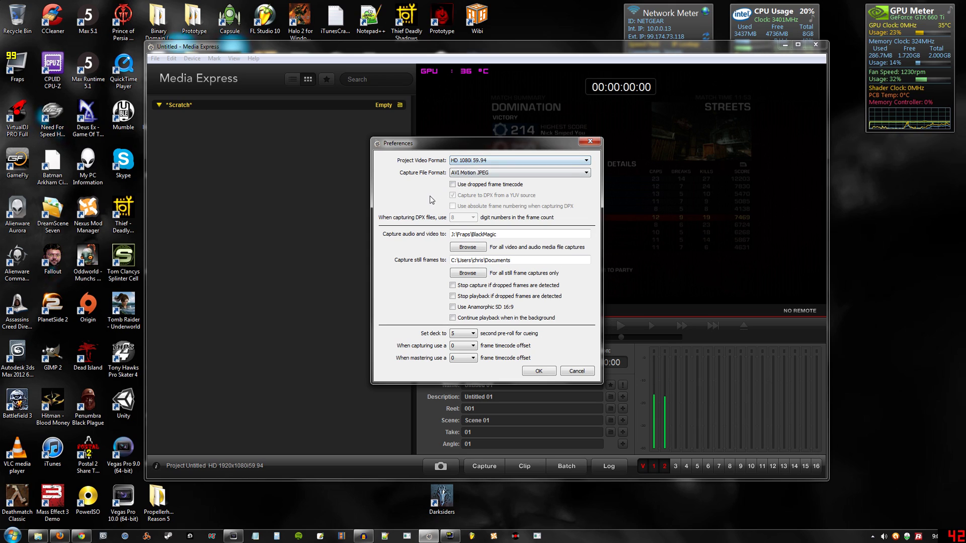
{"action": "left_click", "coordinate": [494, 260]}
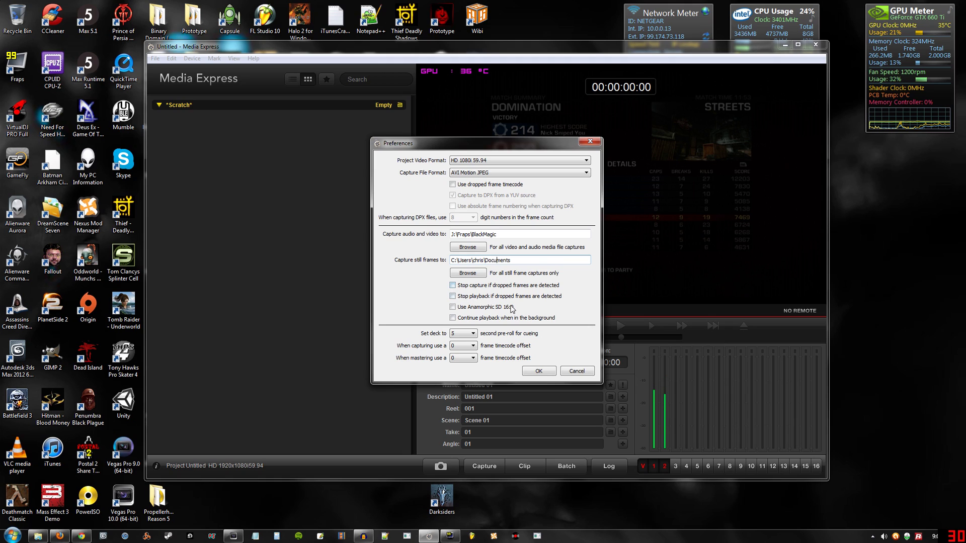
{"action": "left_click", "coordinate": [539, 371]}
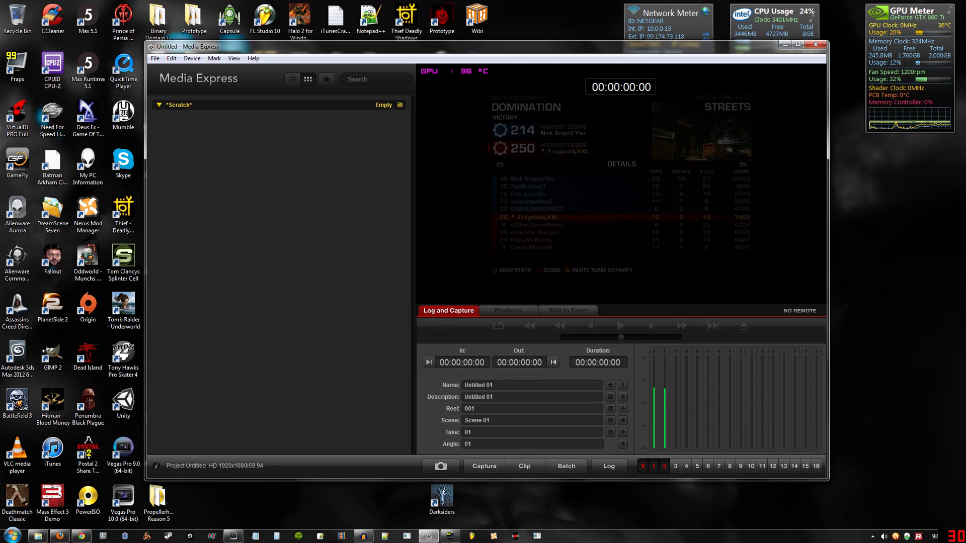
{"action": "key", "text": "alt+F4"}
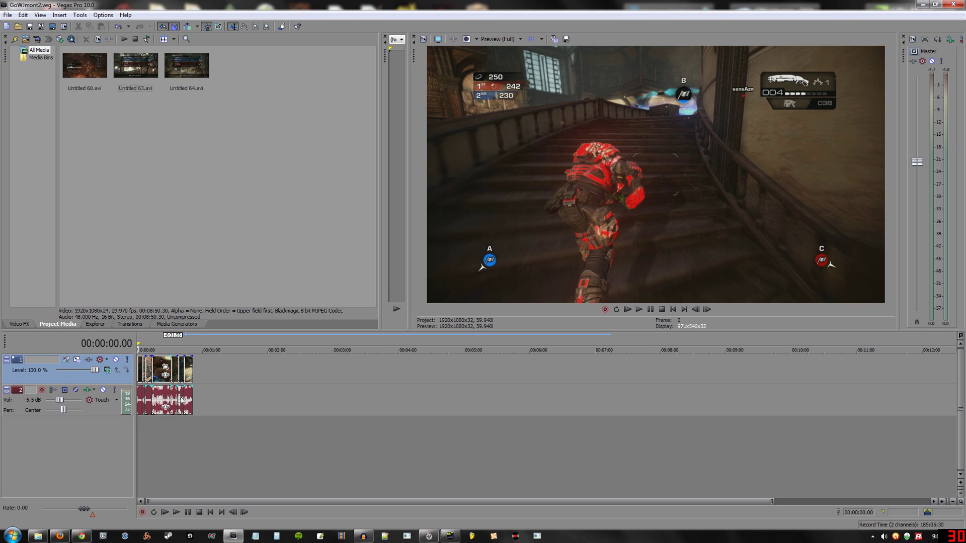
- Scrub the timeline to 00:00:20.45 and bring up the gameplay clip's context menu
{"action": "left_click", "coordinate": [169, 433]}
{"action": "left_click", "coordinate": [194, 433]}
{"action": "left_click", "coordinate": [171, 434]}
{"action": "left_click", "coordinate": [159, 433]}
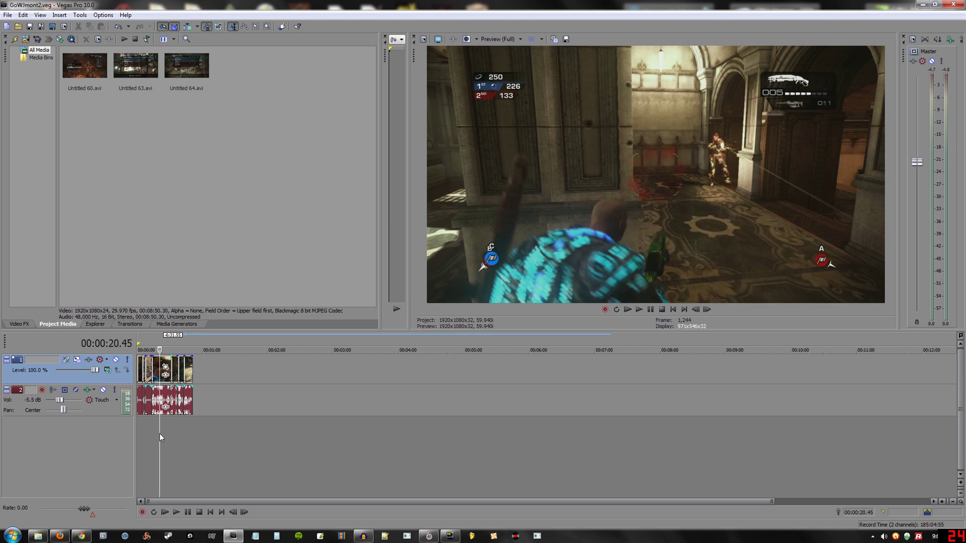
{"action": "left_click", "coordinate": [152, 377]}
{"action": "right_click", "coordinate": [152, 377]}
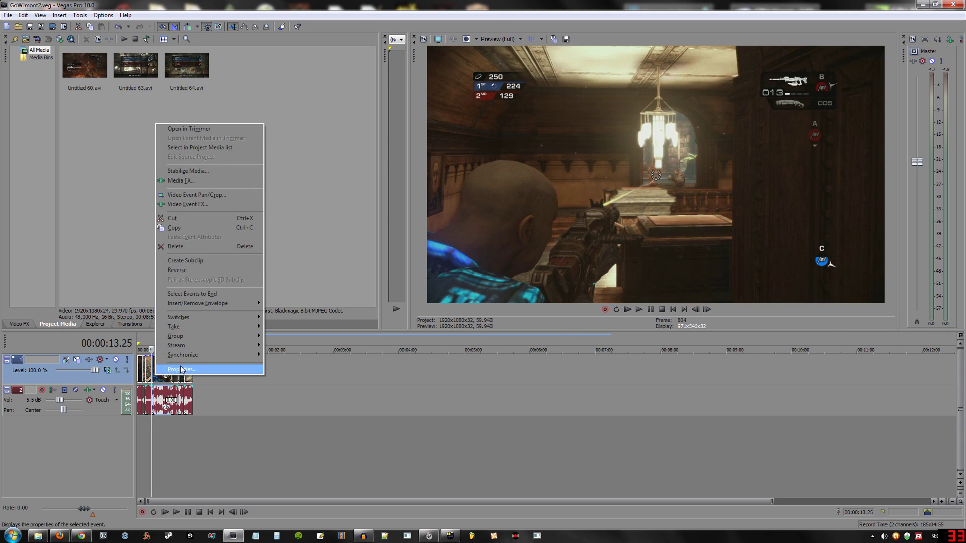
- Disable resampling for the gameplay clip in its event Properties
{"action": "left_click", "coordinate": [201, 371]}
{"action": "left_click", "coordinate": [421, 214]}
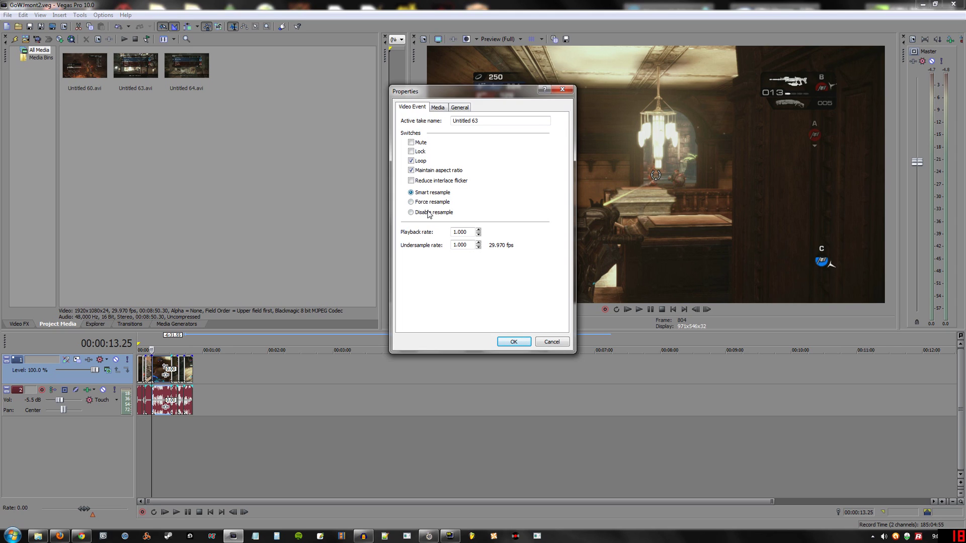
{"action": "left_click", "coordinate": [521, 342]}
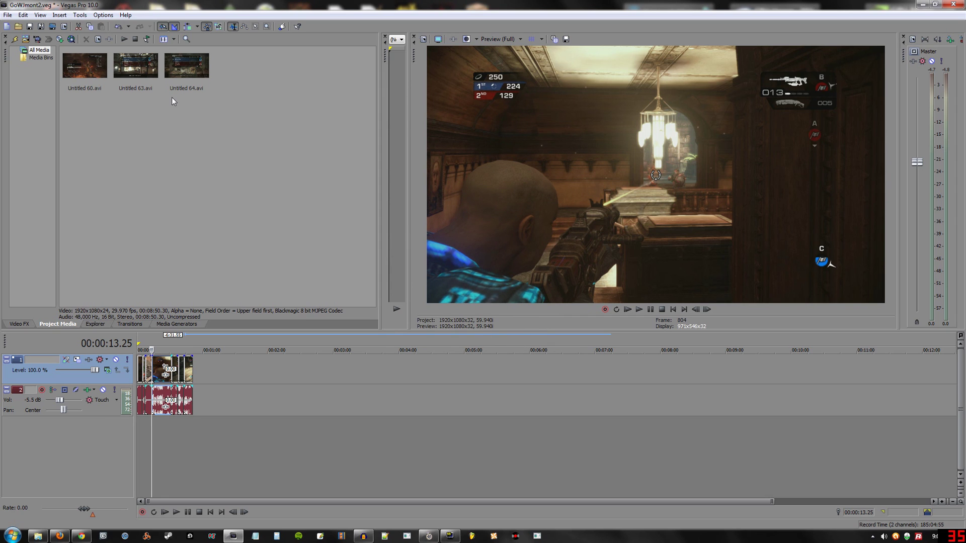
{"action": "left_click", "coordinate": [8, 14]}
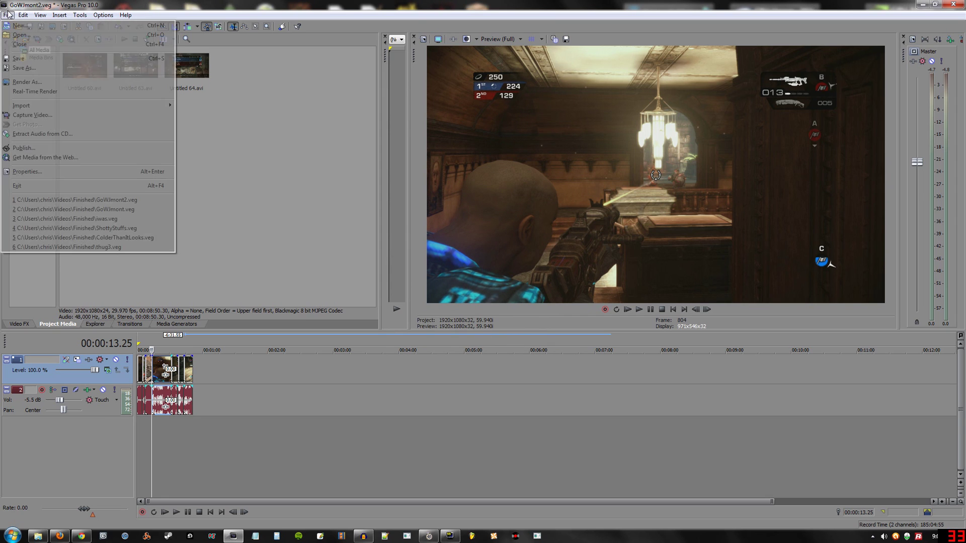
- Open Project Properties and launch the Match Media Settings file browser
{"action": "left_click", "coordinate": [38, 171]}
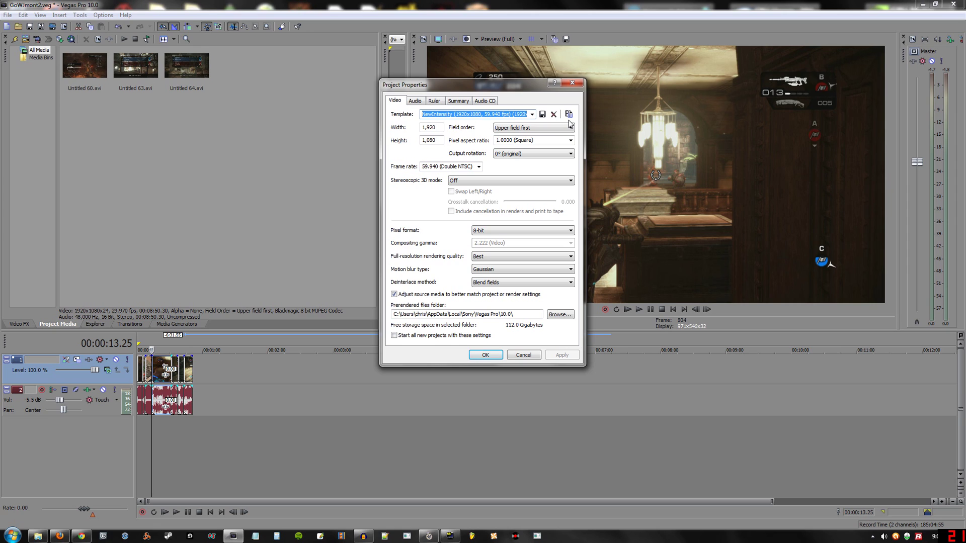
{"action": "left_click", "coordinate": [569, 115]}
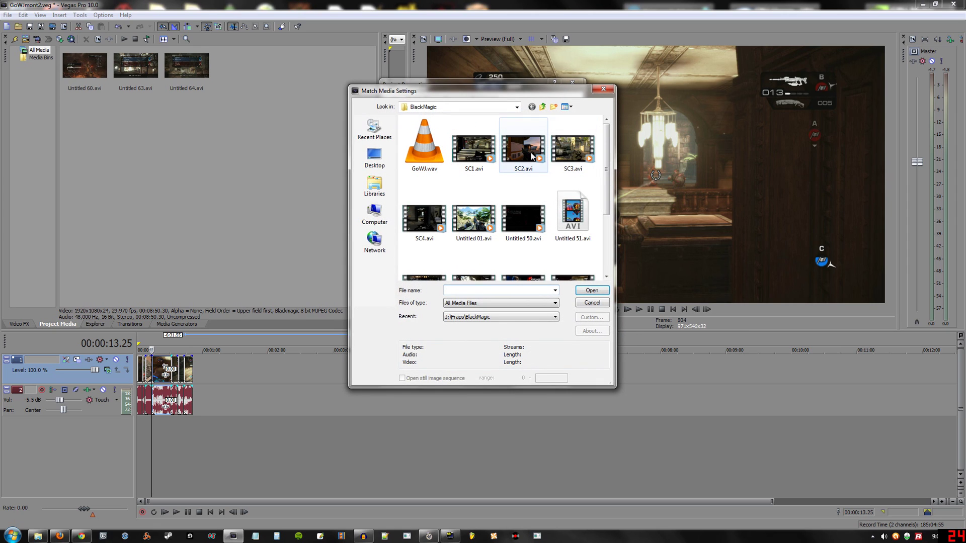
- Match the project video settings to Untitled 52.avi from the BlackMagic folder
{"action": "scroll", "coordinate": [588, 181], "scroll_direction": "down", "scroll_amount": 1}
{"action": "scroll", "coordinate": [589, 171], "scroll_direction": "up", "scroll_amount": 1}
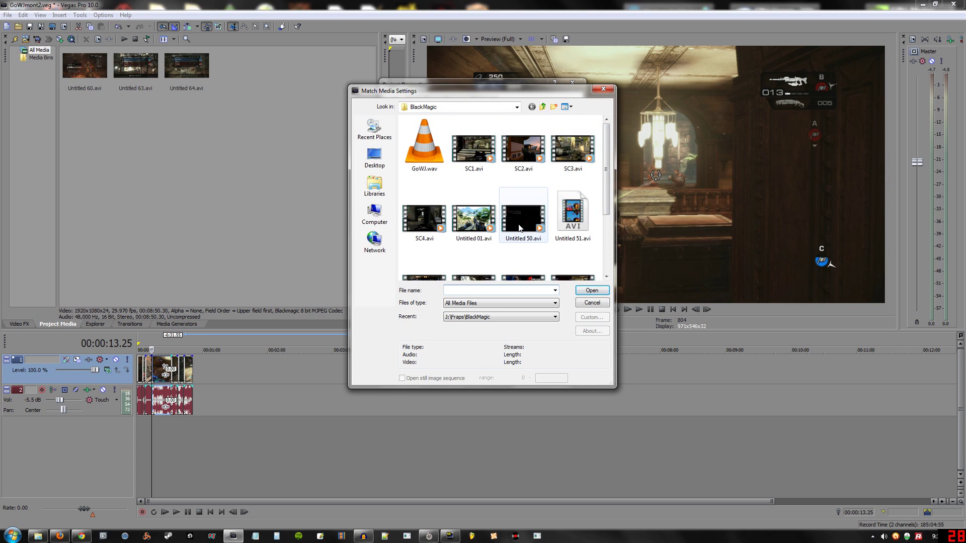
{"action": "left_click", "coordinate": [572, 211]}
{"action": "scroll", "coordinate": [553, 211], "scroll_direction": "down", "scroll_amount": 3}
{"action": "left_click", "coordinate": [507, 194]}
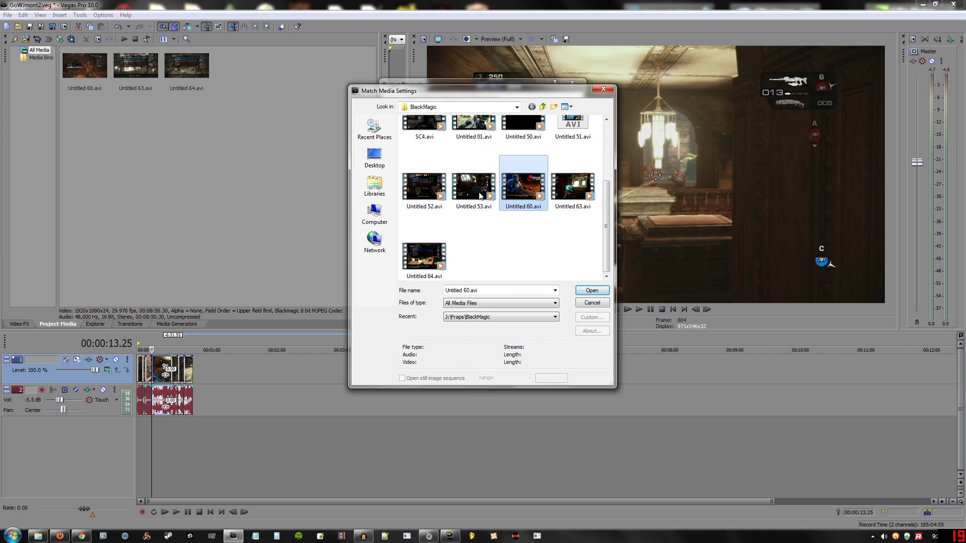
{"action": "key", "text": "Left"}
{"action": "key", "text": "Left"}
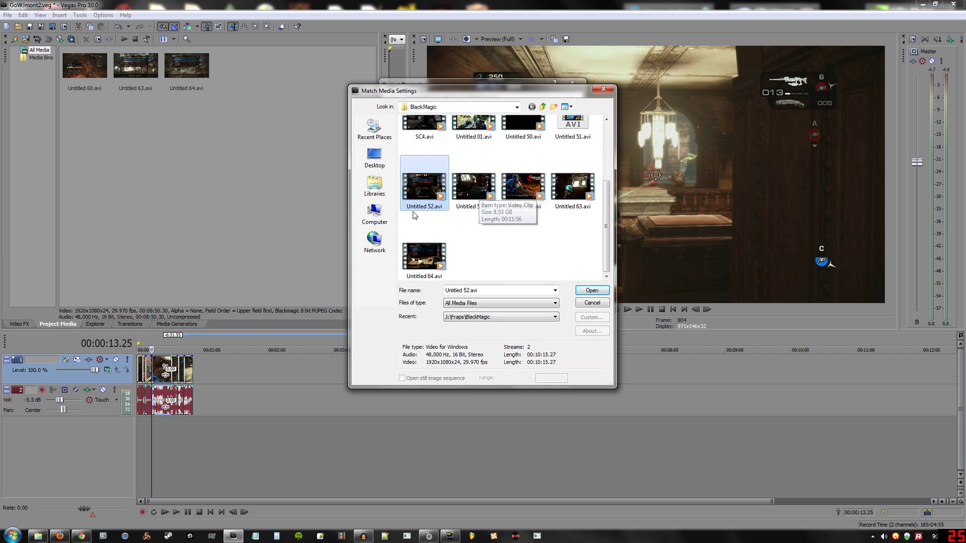
{"action": "left_click", "coordinate": [589, 289]}
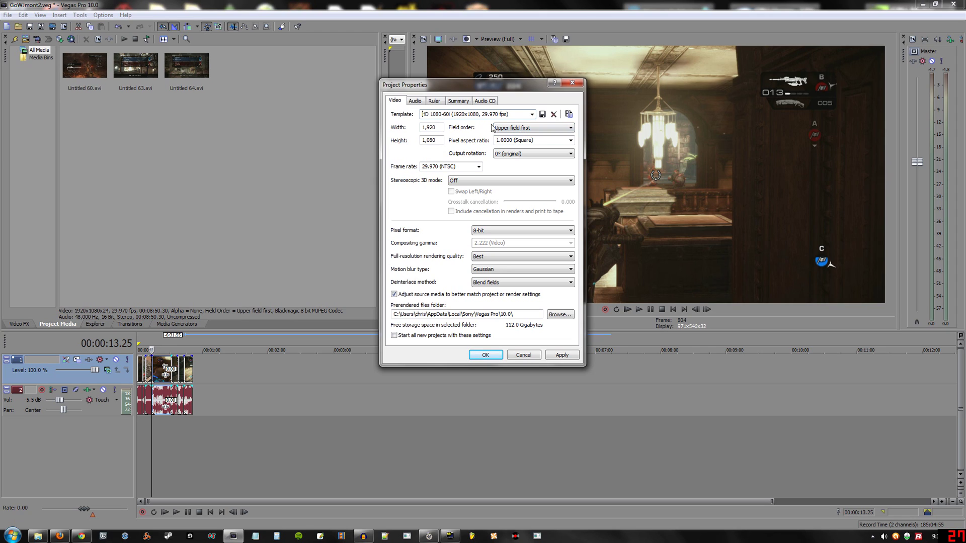
- Keep Upper field first, set frame rate to 59.940 (Double NTSC), and apply
{"action": "left_click", "coordinate": [529, 129]}
{"action": "left_click", "coordinate": [529, 129]}
{"action": "left_click", "coordinate": [435, 127]}
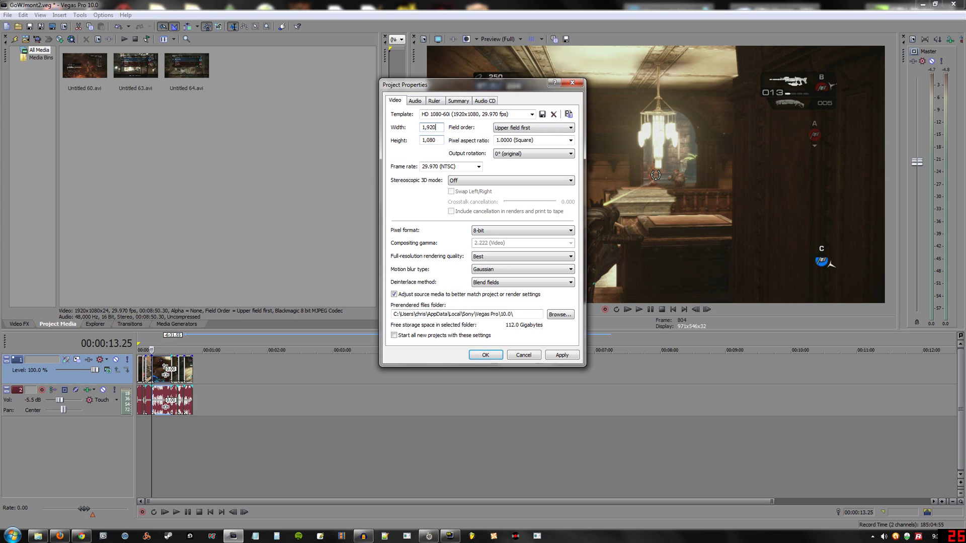
{"action": "left_click", "coordinate": [479, 166]}
{"action": "left_click", "coordinate": [453, 230]}
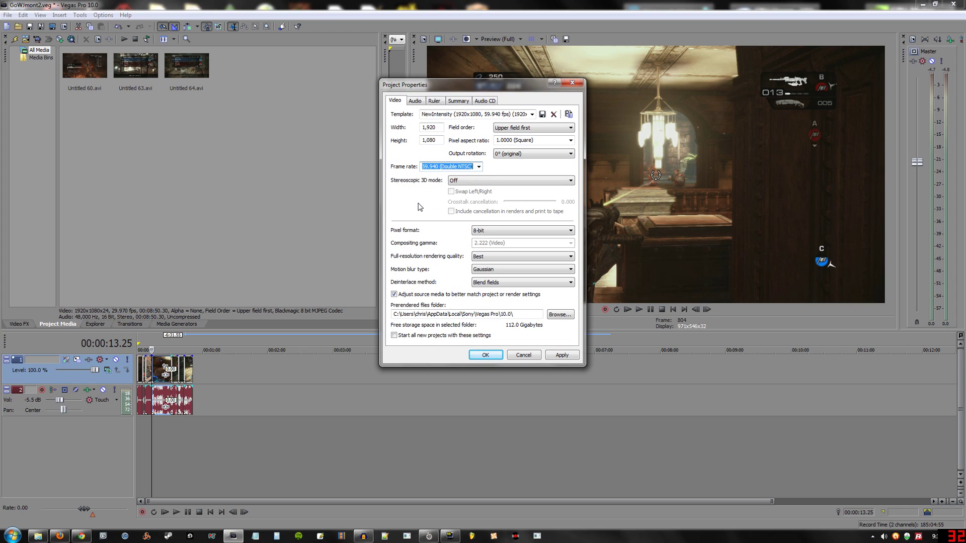
{"action": "left_click", "coordinate": [559, 355]}
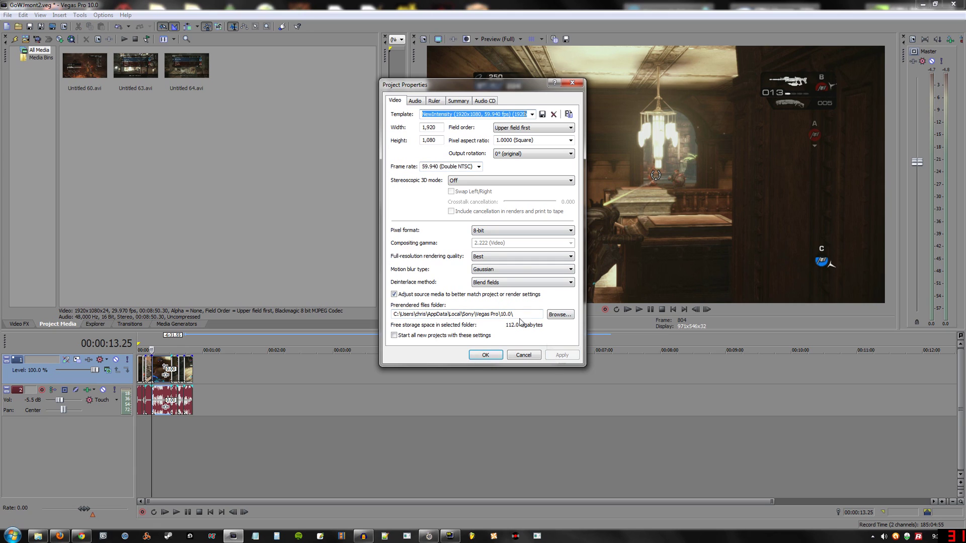
{"action": "left_click", "coordinate": [485, 355]}
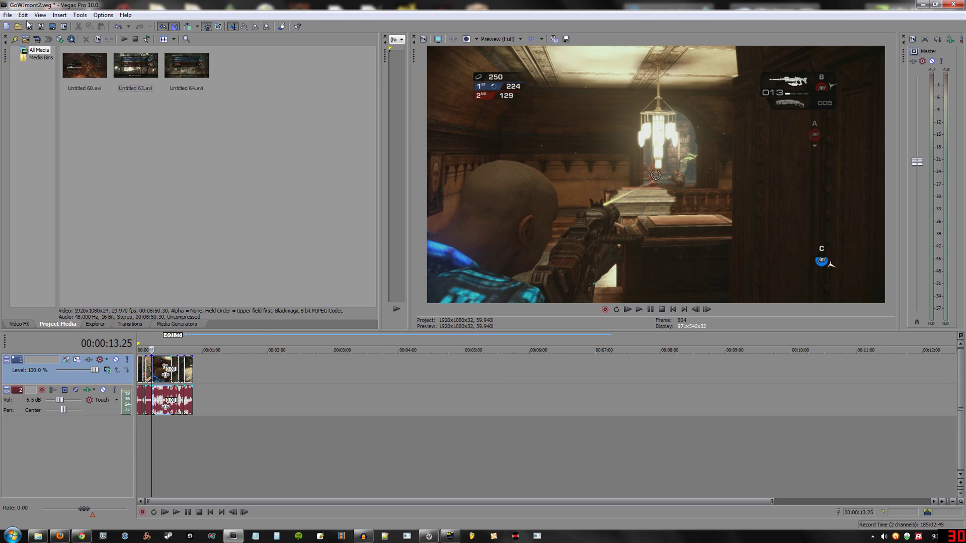
{"action": "left_click", "coordinate": [7, 14]}
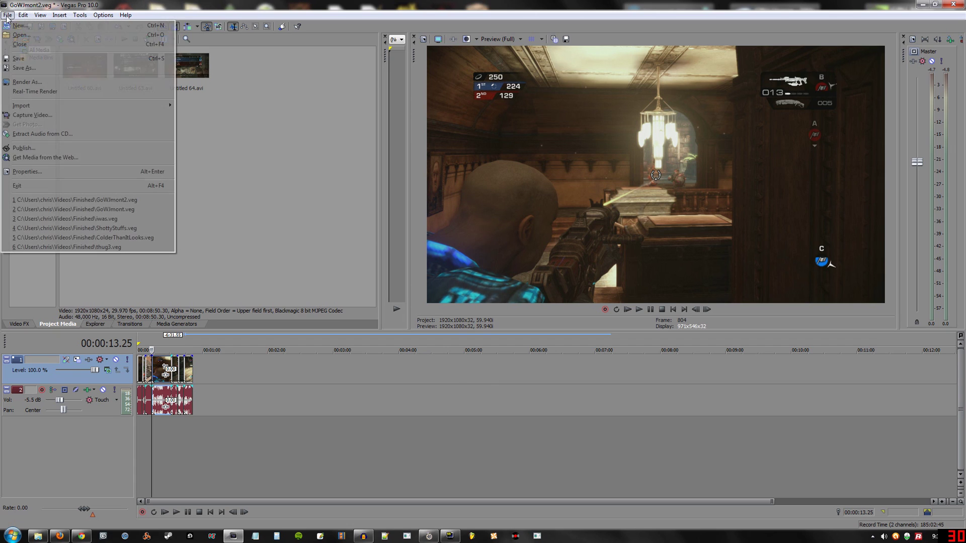
- Start a render as Windows Media Video V11 and customise its template
{"action": "left_click", "coordinate": [27, 81]}
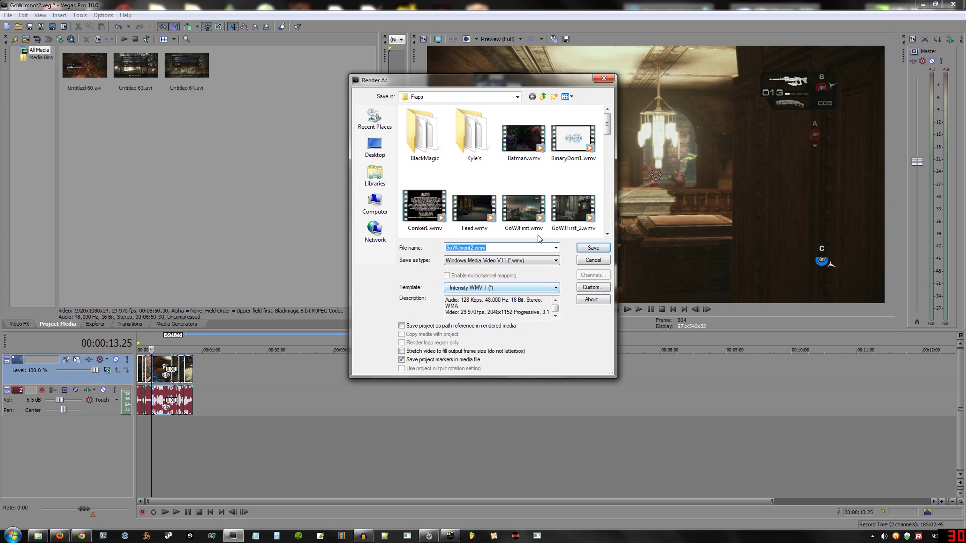
{"action": "left_click", "coordinate": [506, 260]}
{"action": "left_click", "coordinate": [483, 398]}
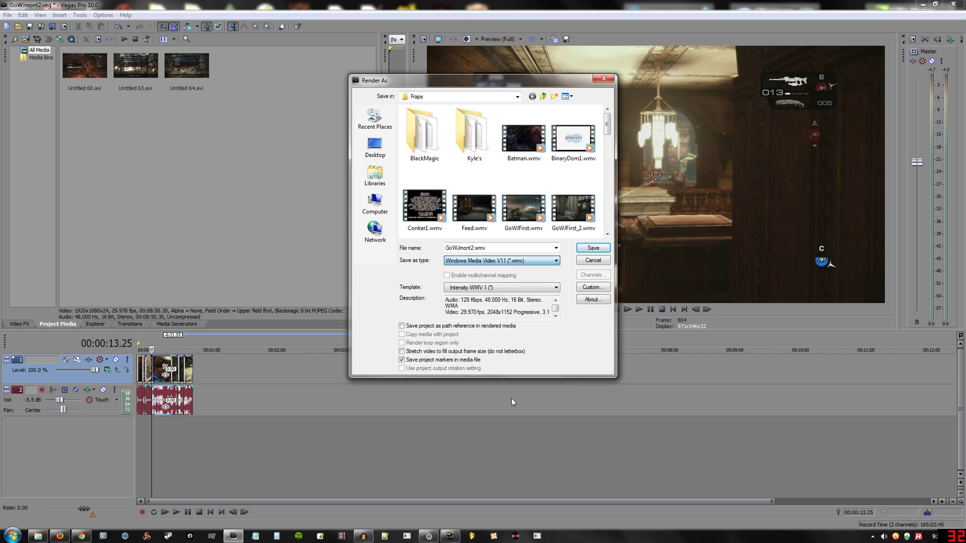
{"action": "left_click", "coordinate": [590, 288]}
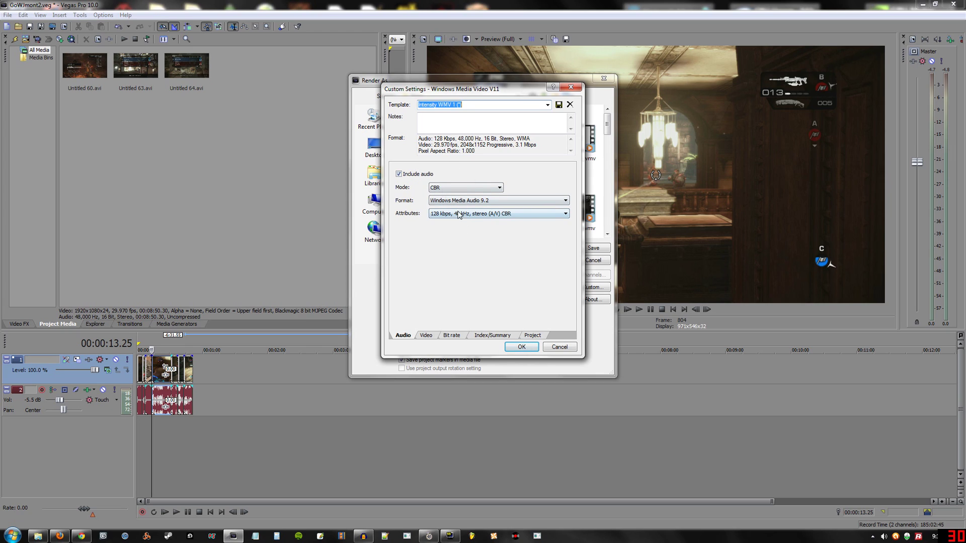
- Set the video Mode to Quality VBR at 59.94 (Double NTSC) and accept the settings
{"action": "left_click", "coordinate": [430, 333]}
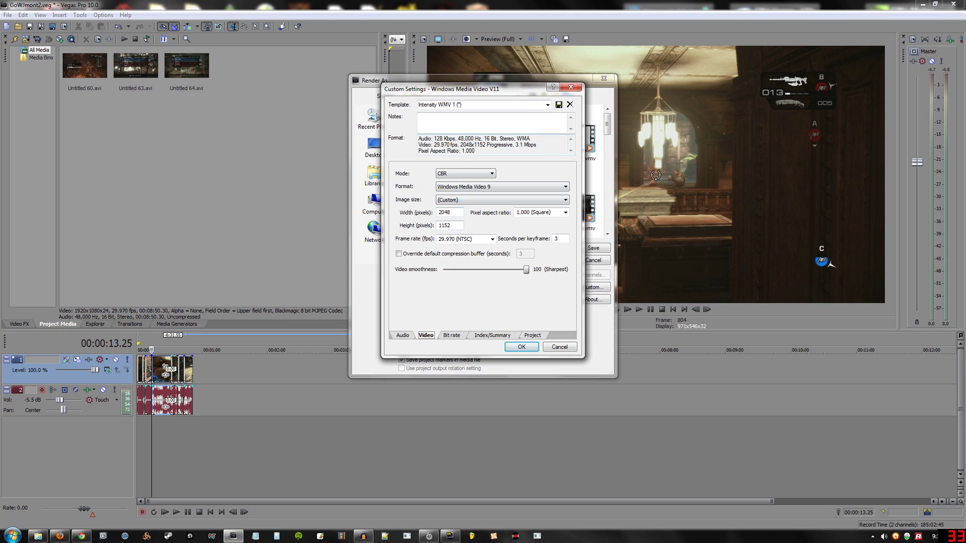
{"action": "left_click", "coordinate": [486, 174]}
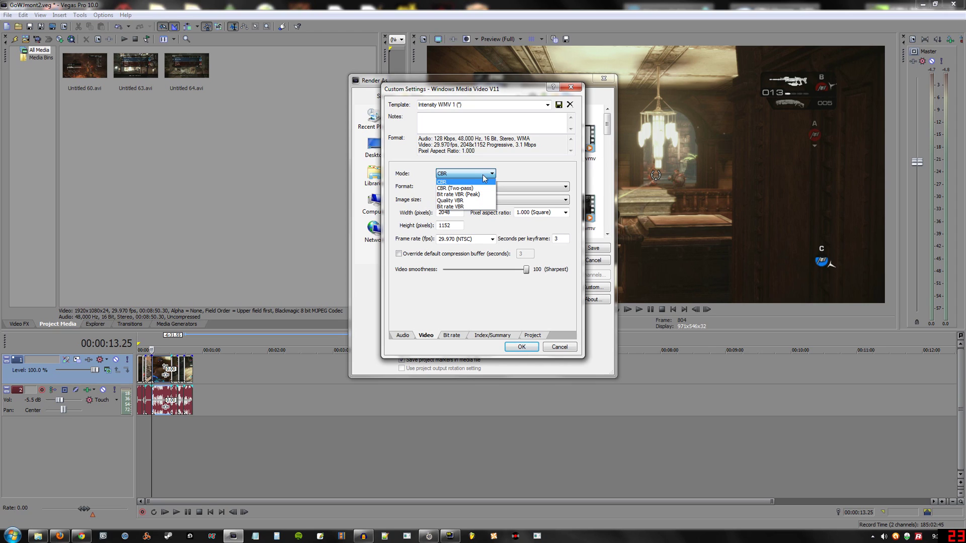
{"action": "left_click", "coordinate": [470, 201]}
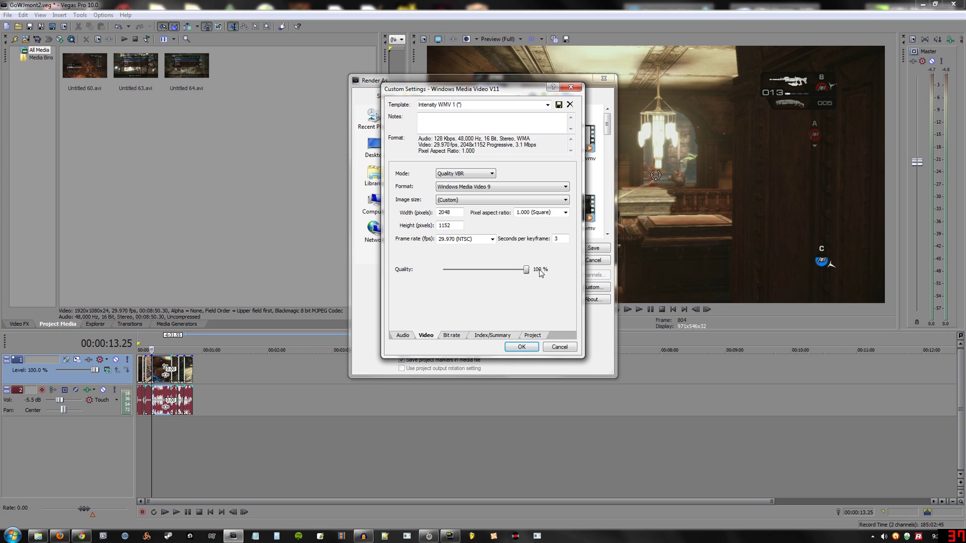
{"action": "left_click", "coordinate": [492, 239]}
{"action": "left_click", "coordinate": [467, 295]}
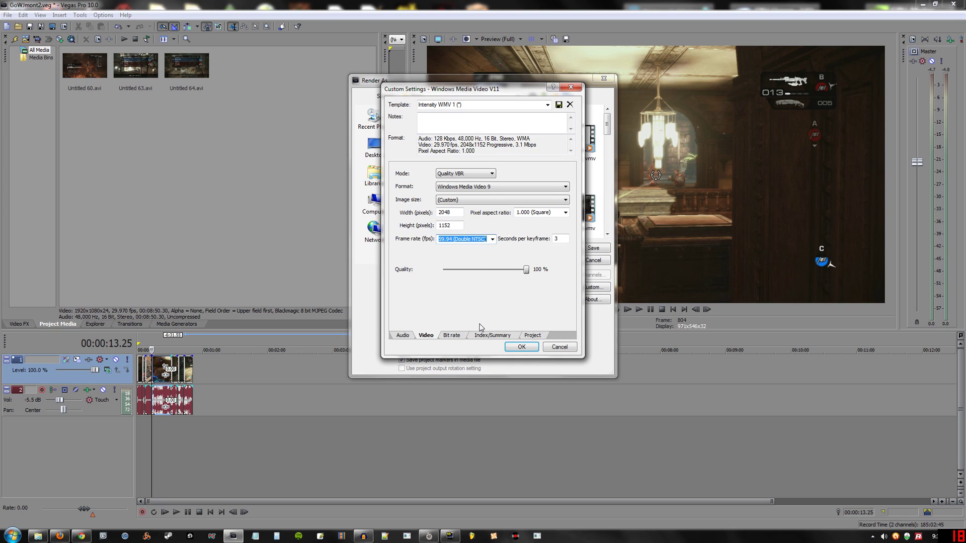
{"action": "left_click", "coordinate": [450, 212]}
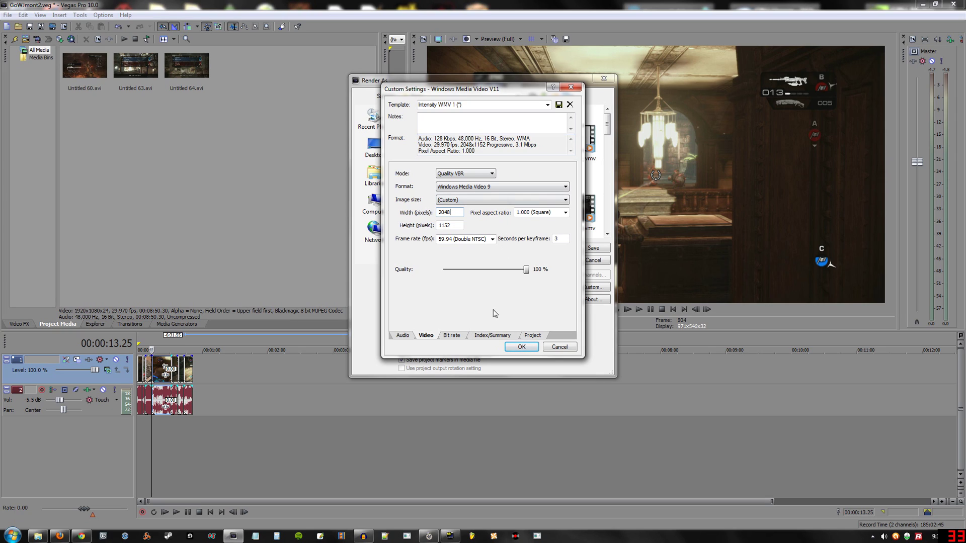
{"action": "left_click", "coordinate": [451, 336]}
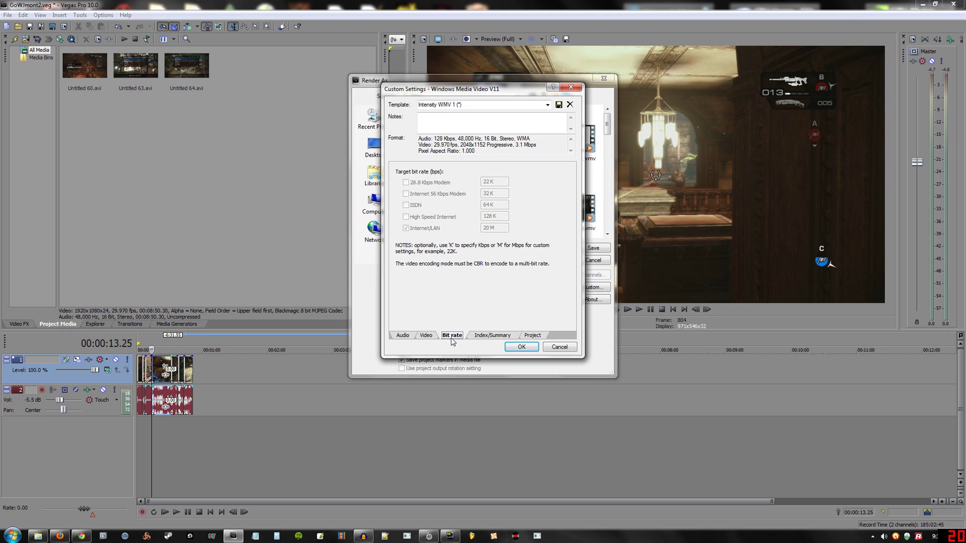
{"action": "left_click", "coordinate": [426, 335]}
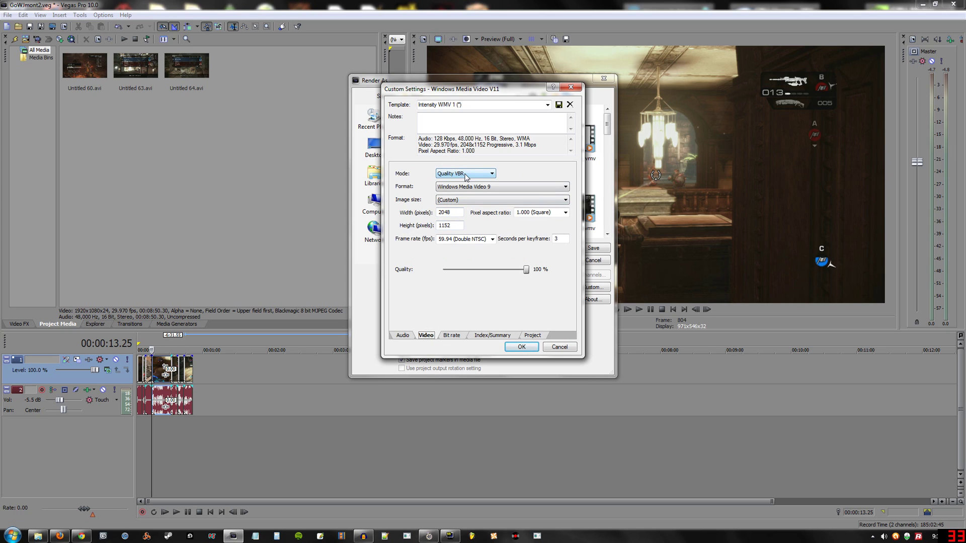
{"action": "left_click", "coordinate": [533, 336]}
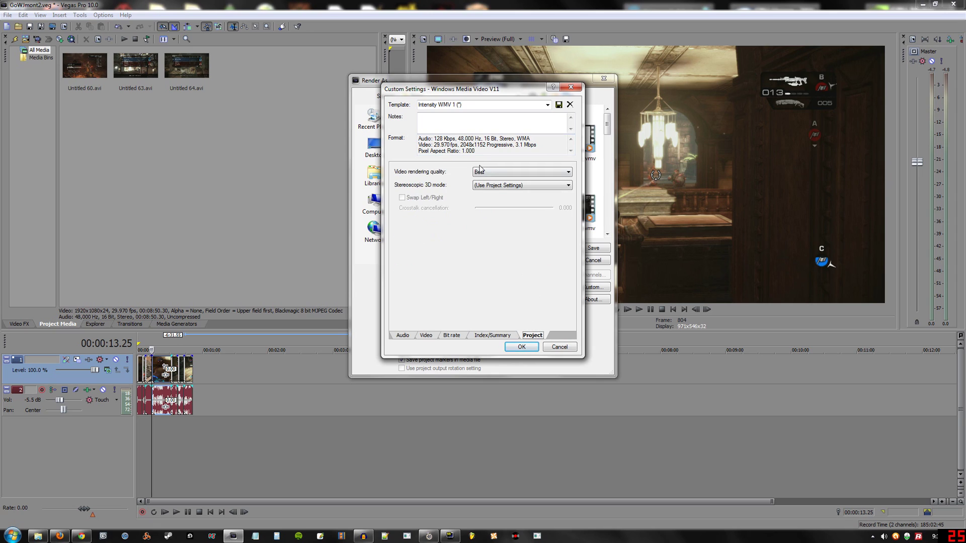
{"action": "left_click", "coordinate": [426, 336]}
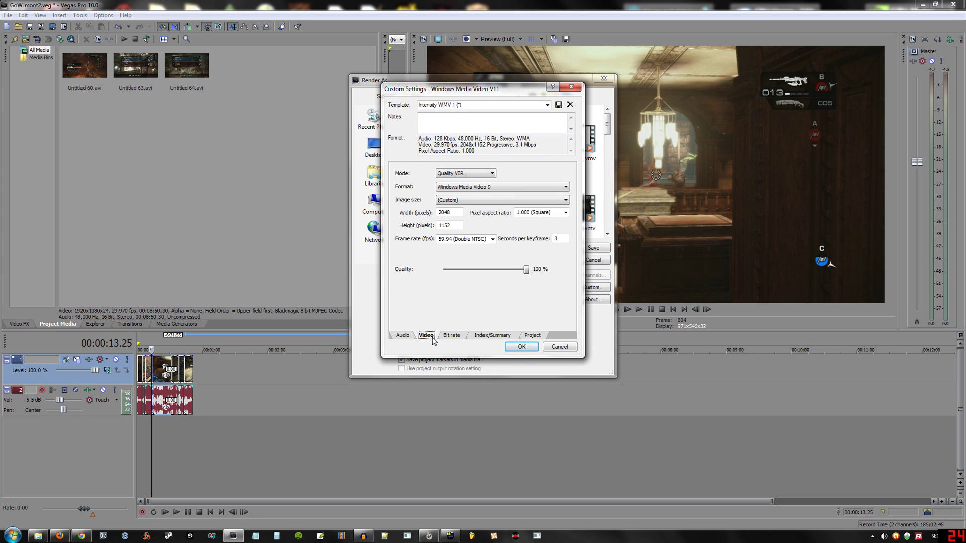
{"action": "left_click", "coordinate": [509, 348]}
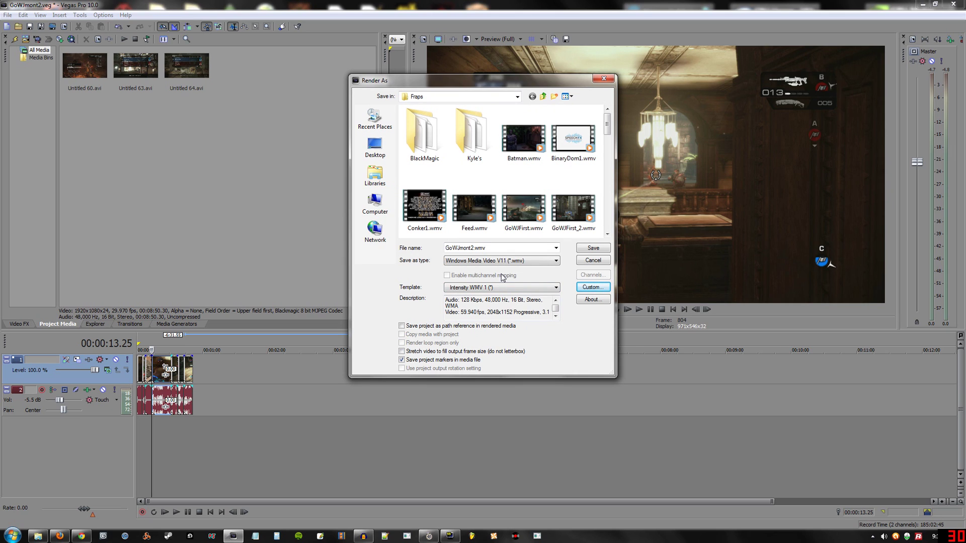
- Switch the custom template's video Mode back to CBR, keeping 59.94 (Double NTSC)
{"action": "left_click", "coordinate": [594, 288]}
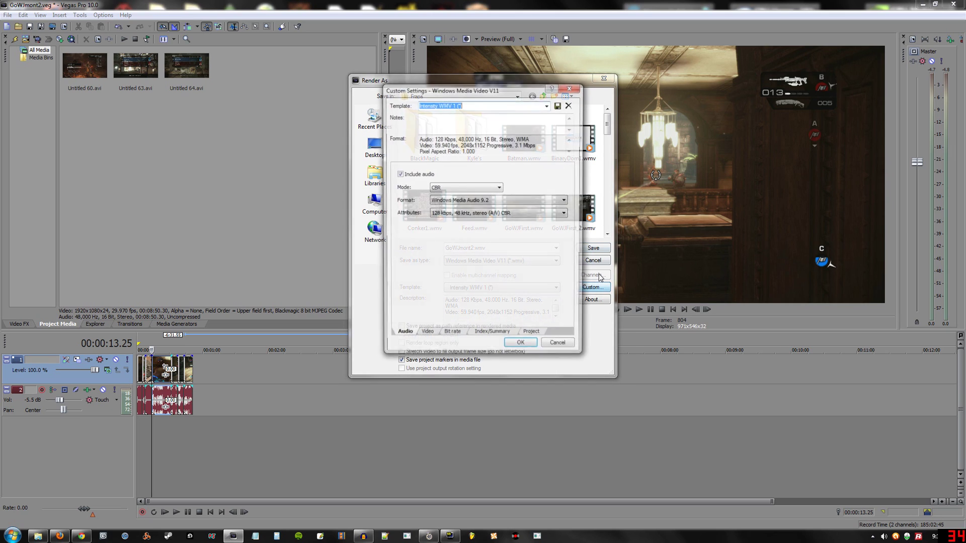
{"action": "left_click", "coordinate": [426, 335]}
{"action": "left_click", "coordinate": [451, 175]}
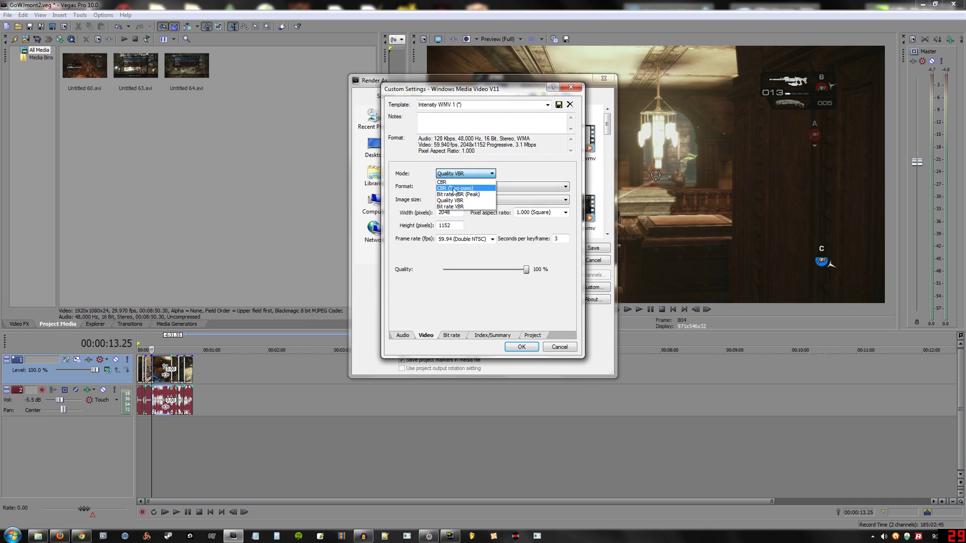
{"action": "left_click", "coordinate": [457, 182]}
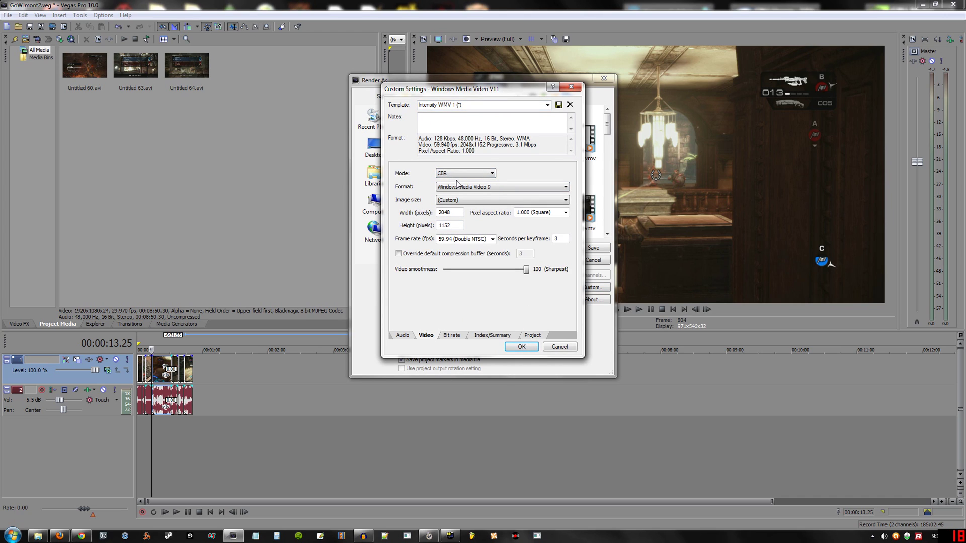
{"action": "left_click", "coordinate": [491, 239]}
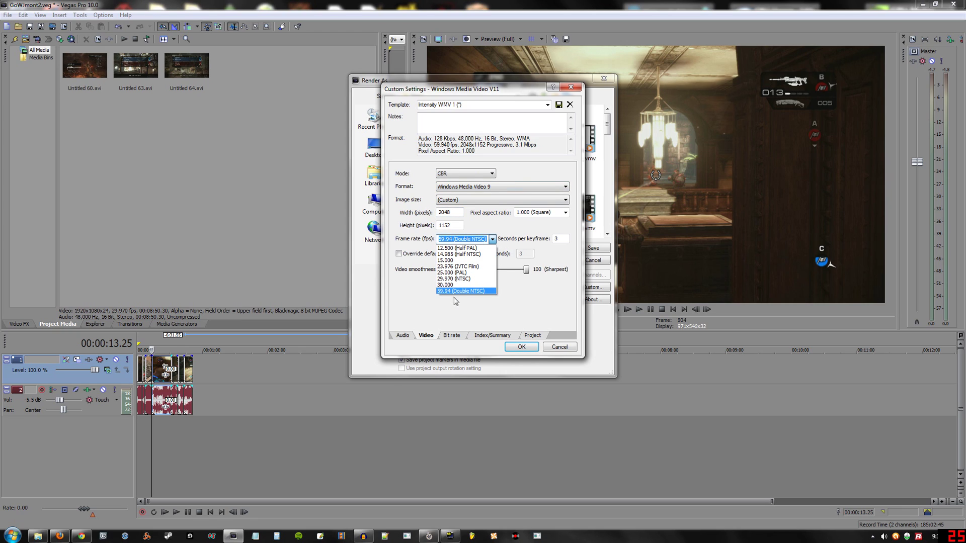
{"action": "left_click", "coordinate": [453, 291]}
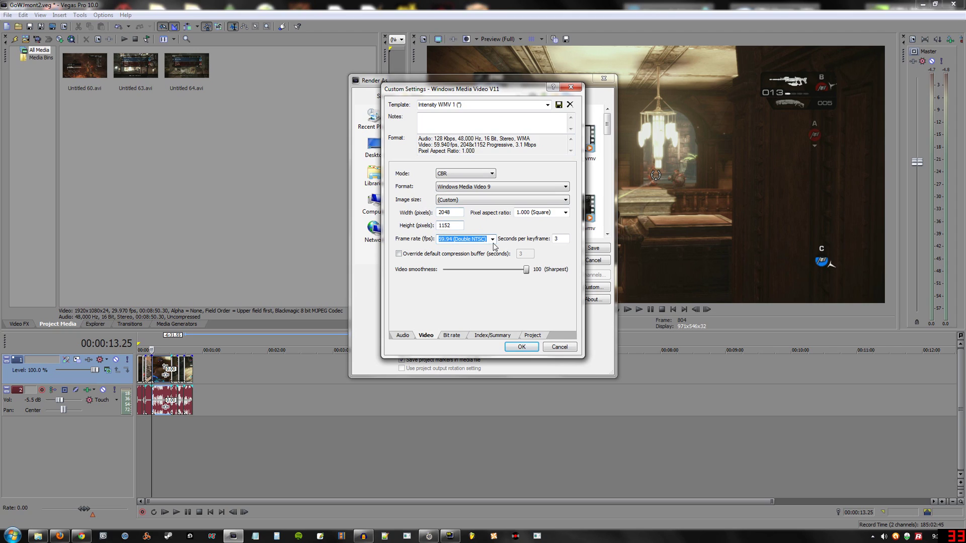
{"action": "left_click", "coordinate": [448, 225]}
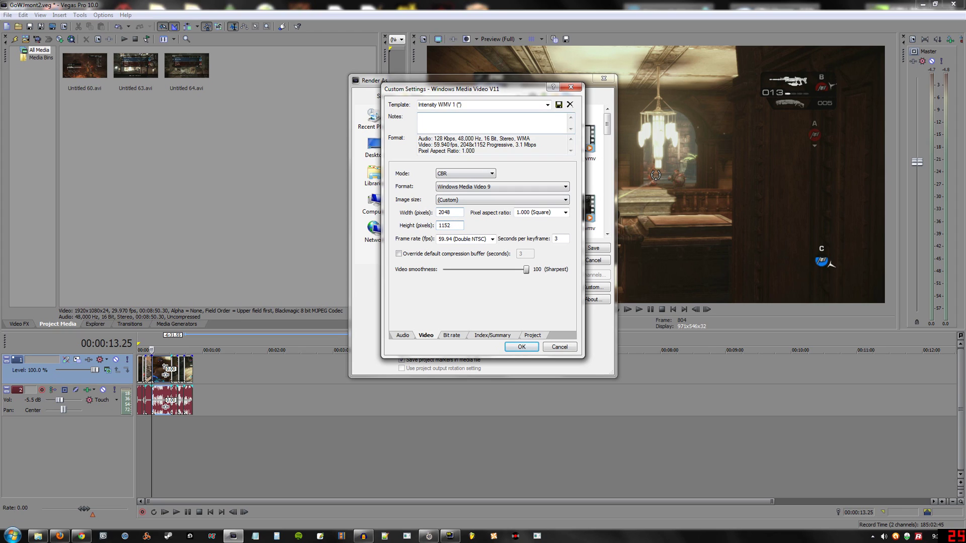
- Change the Internet/LAN bit rate from 20 to 30M and accept the custom settings
{"action": "left_click", "coordinate": [451, 335]}
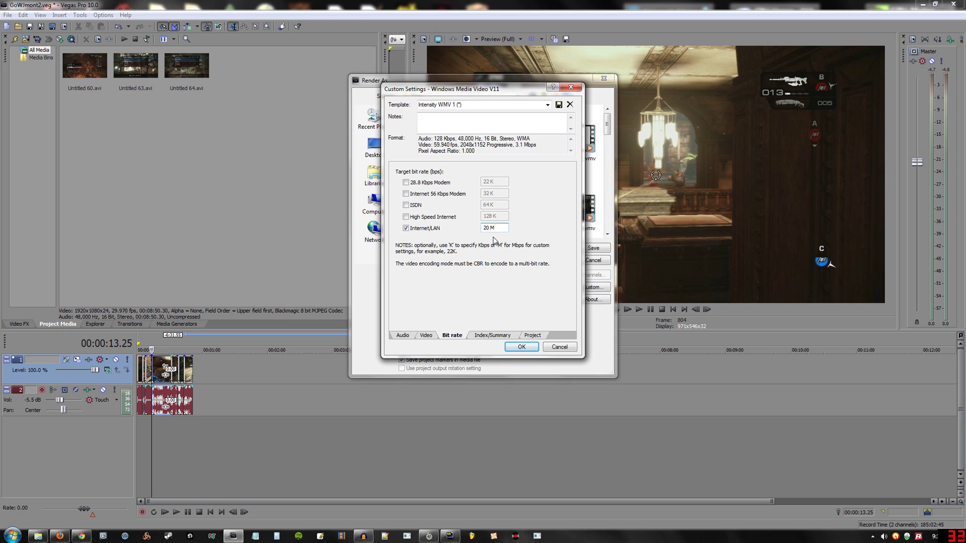
{"action": "key", "text": "BackSpace"}
{"action": "key", "text": "BackSpace"}
{"action": "key", "text": "BackSpace"}
{"action": "type", "text": "30"}
{"action": "left_click", "coordinate": [530, 337]}
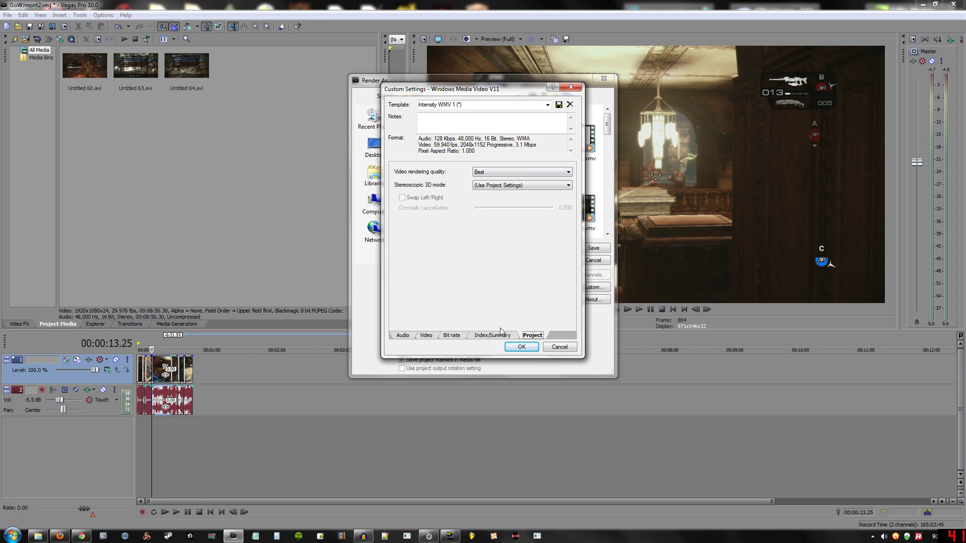
{"action": "left_click", "coordinate": [492, 339]}
{"action": "left_click", "coordinate": [454, 336]}
{"action": "left_click", "coordinate": [433, 335]}
{"action": "left_click", "coordinate": [407, 336]}
{"action": "left_click", "coordinate": [521, 346]}
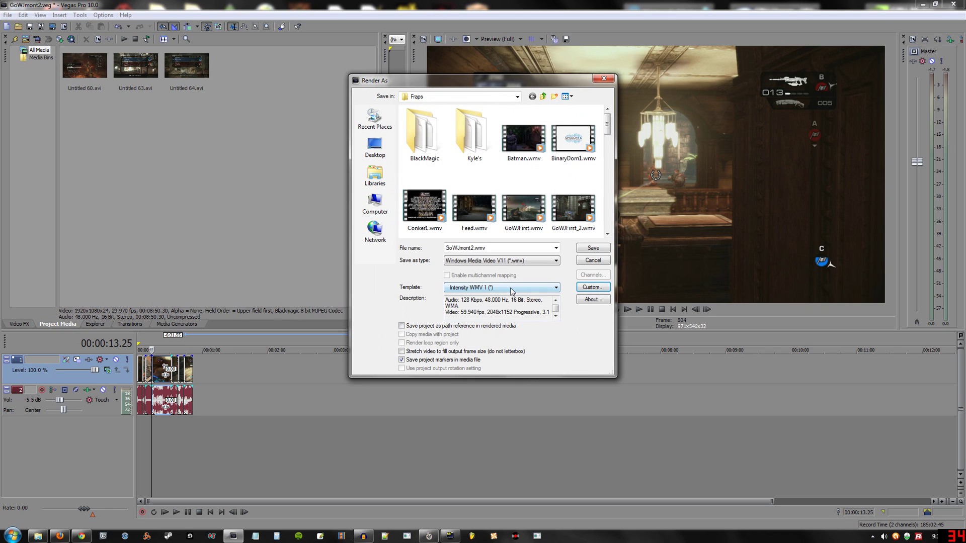
- Render to file name 'alsdfjoaie', cancel the render, and return to project start
{"action": "key", "text": "alt+n"}
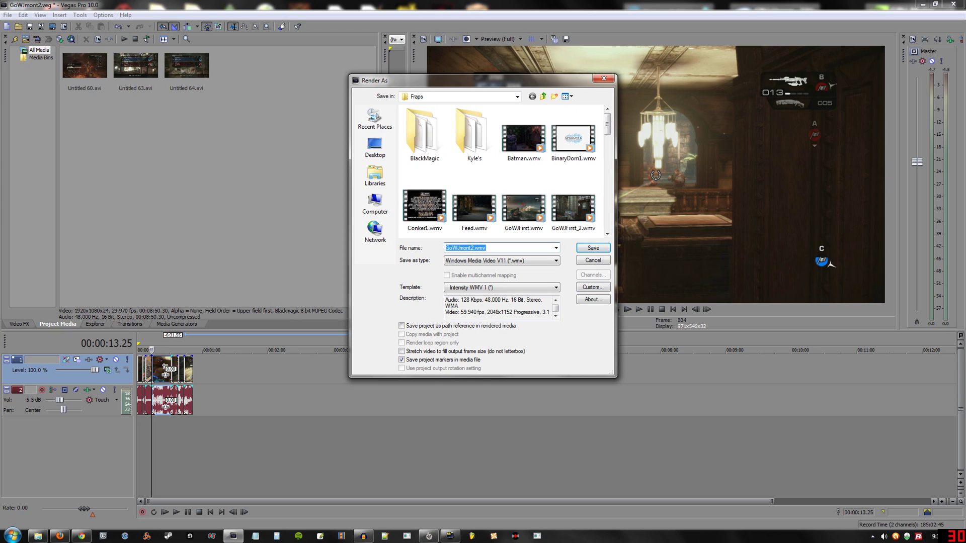
{"action": "type", "text": "alsdfjoaie"}
{"action": "left_click", "coordinate": [593, 248]}
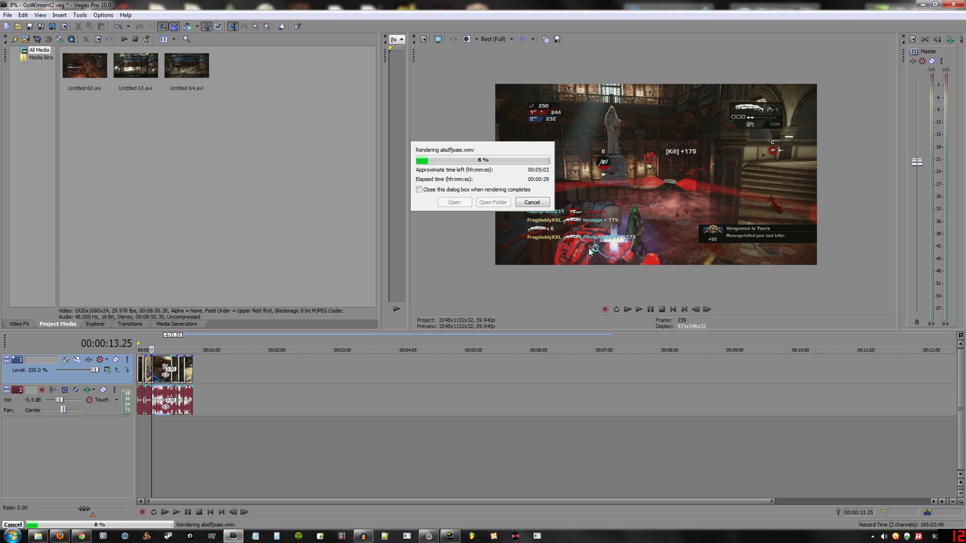
{"action": "key", "text": "Escape"}
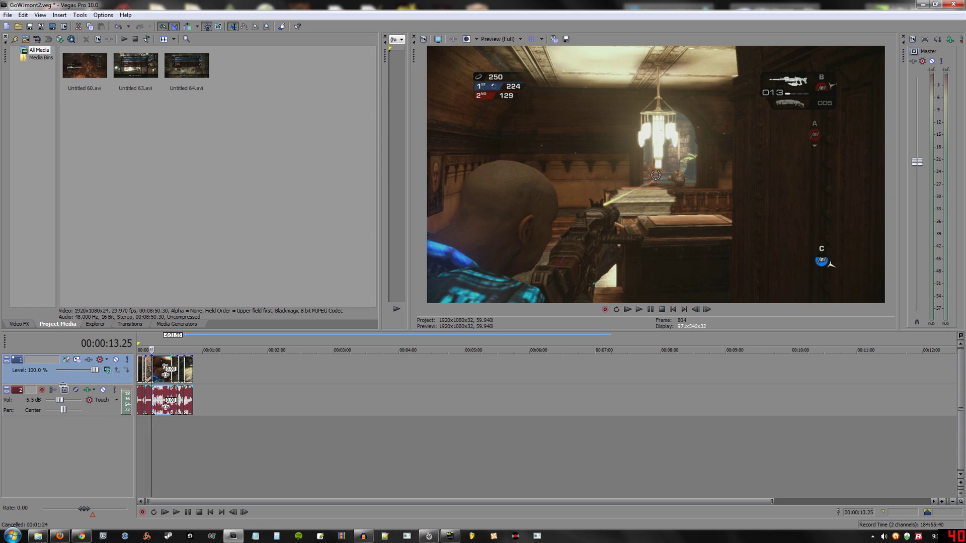
{"action": "left_click", "coordinate": [136, 442]}
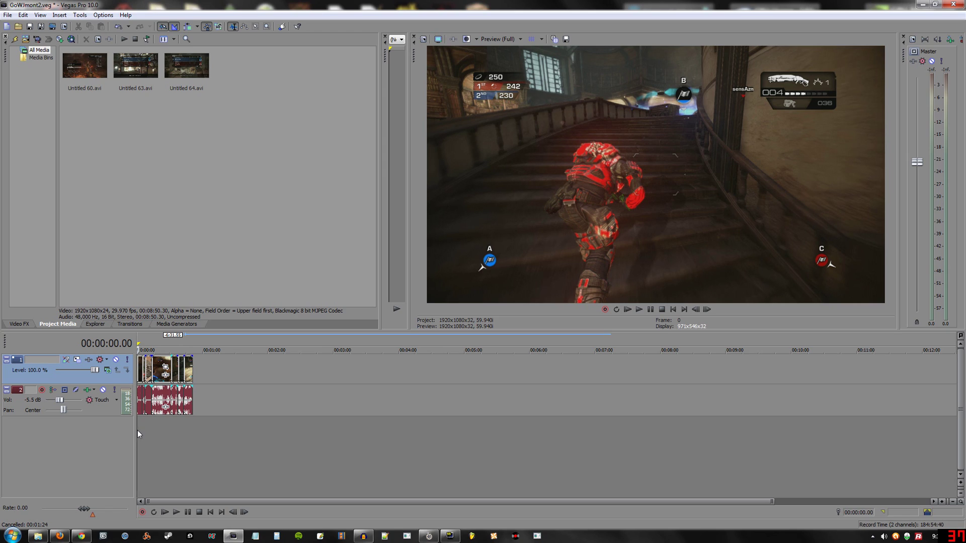
- Add Sony Sharpen to video Track 1 and adjust its Amount slightly
{"action": "left_click", "coordinate": [90, 360]}
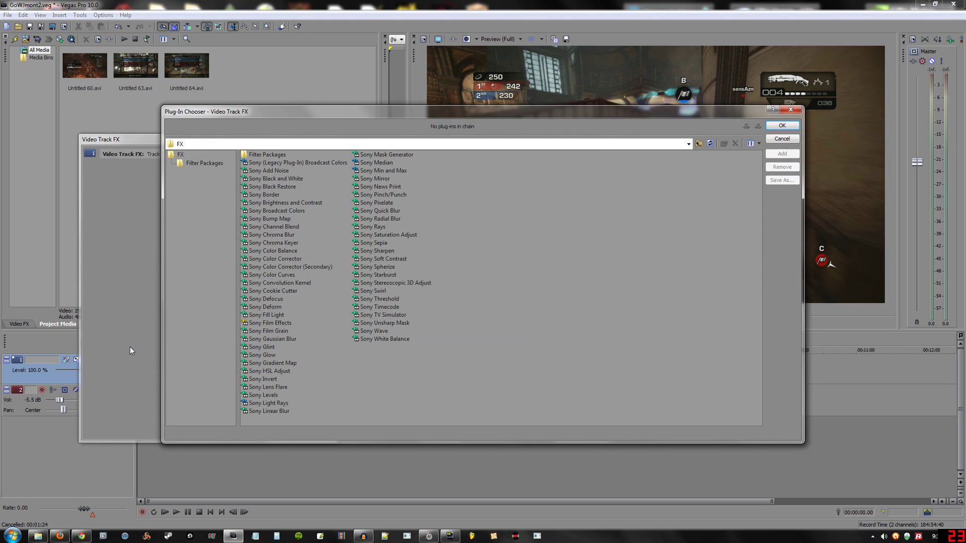
{"action": "left_click", "coordinate": [379, 250]}
{"action": "left_click", "coordinate": [782, 154]}
{"action": "left_click", "coordinate": [781, 125]}
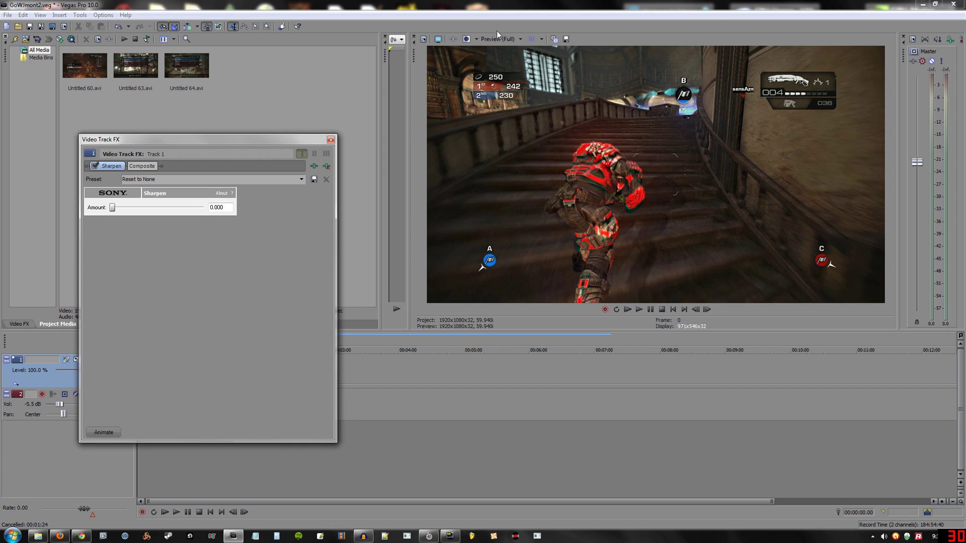
{"action": "left_click_drag", "start_coordinate": [114, 205], "coordinate": [117, 205]}
{"action": "mouse_move", "coordinate": [115, 210]}
{"action": "left_mouse_down"}
{"action": "mouse_move", "coordinate": [196, 208]}
{"action": "mouse_move", "coordinate": [116, 210]}
{"action": "left_mouse_up"}
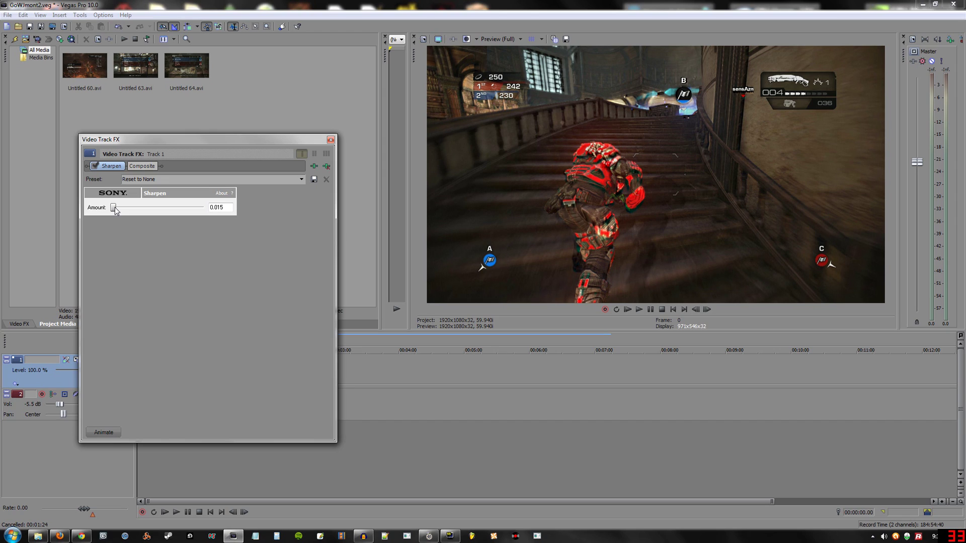